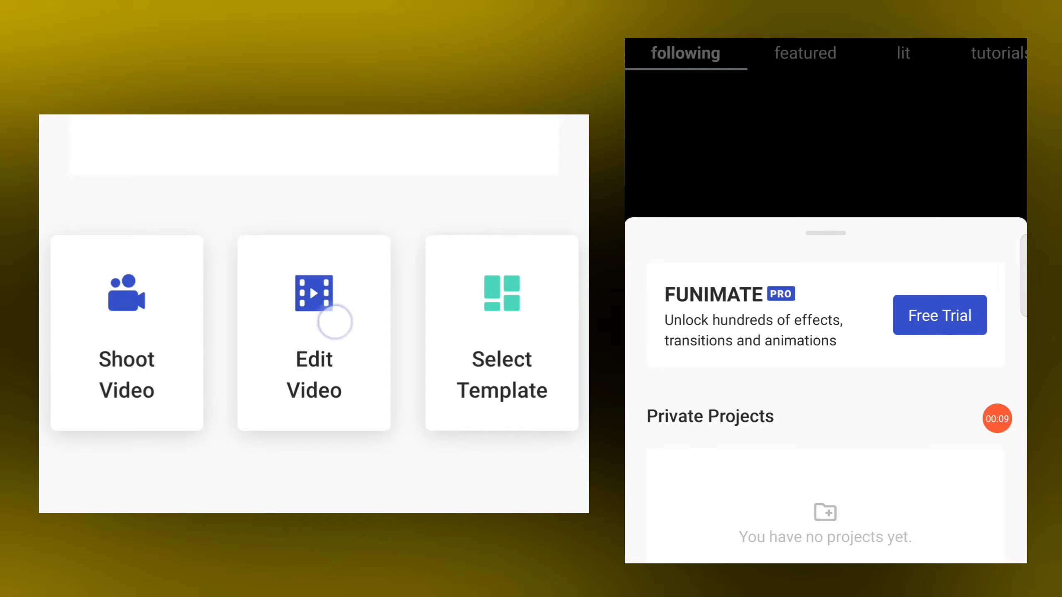
- Pick the 00:14 red-hoodie clip from All Videos and open it for editing in Portrait format
click(335, 322)
mouse_move(457, 275)
mouse_down()
mouse_move(464, 141)
mouse_move(448, 228)
mouse_up()
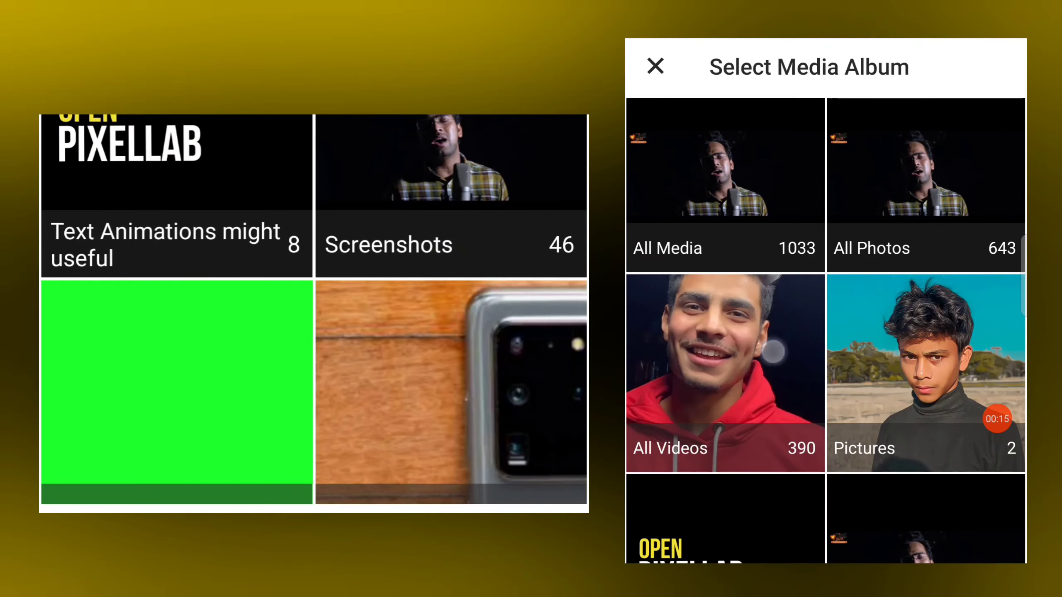
click(725, 376)
click(694, 295)
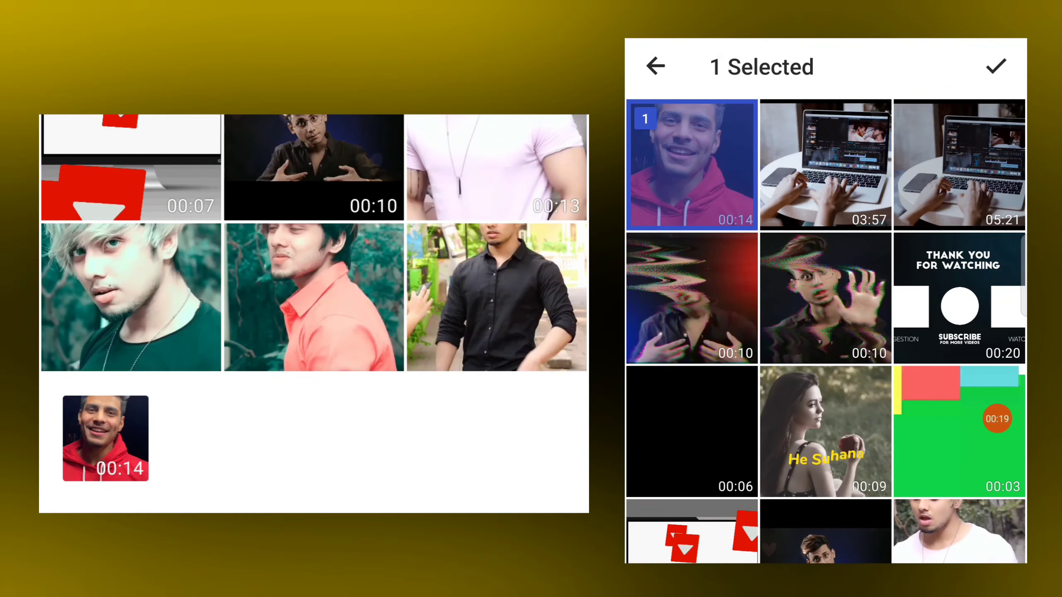
click(995, 65)
click(995, 66)
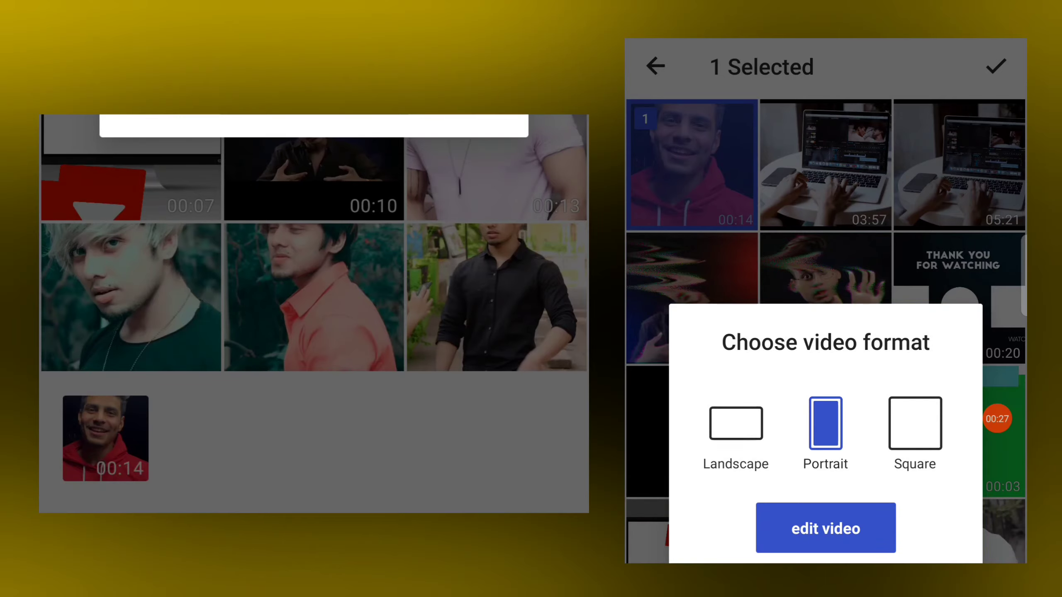
click(843, 520)
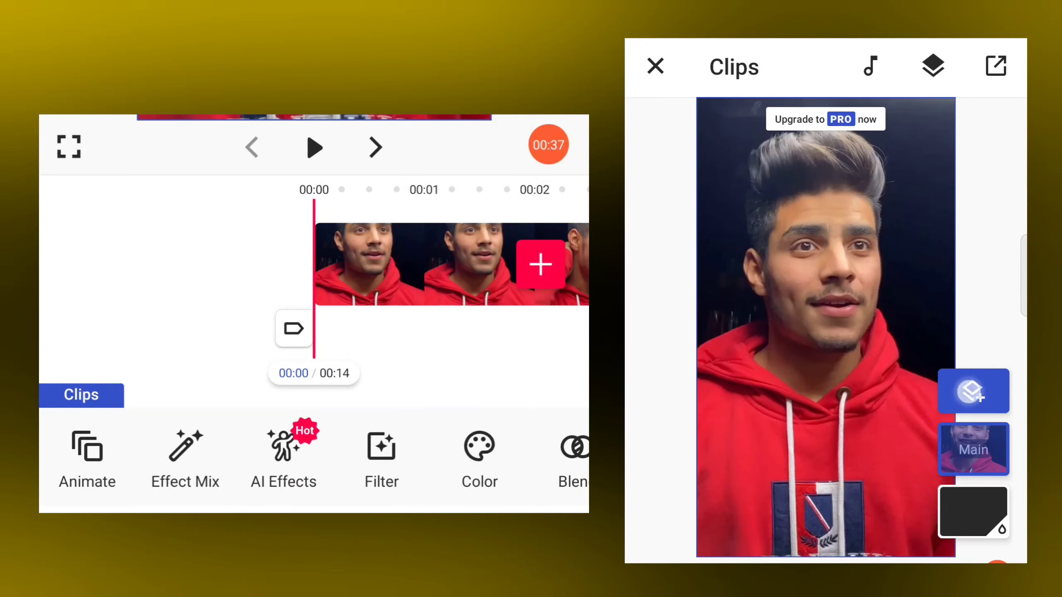
- Add a new Image / Video layer and browse the Download album for a video
click(974, 389)
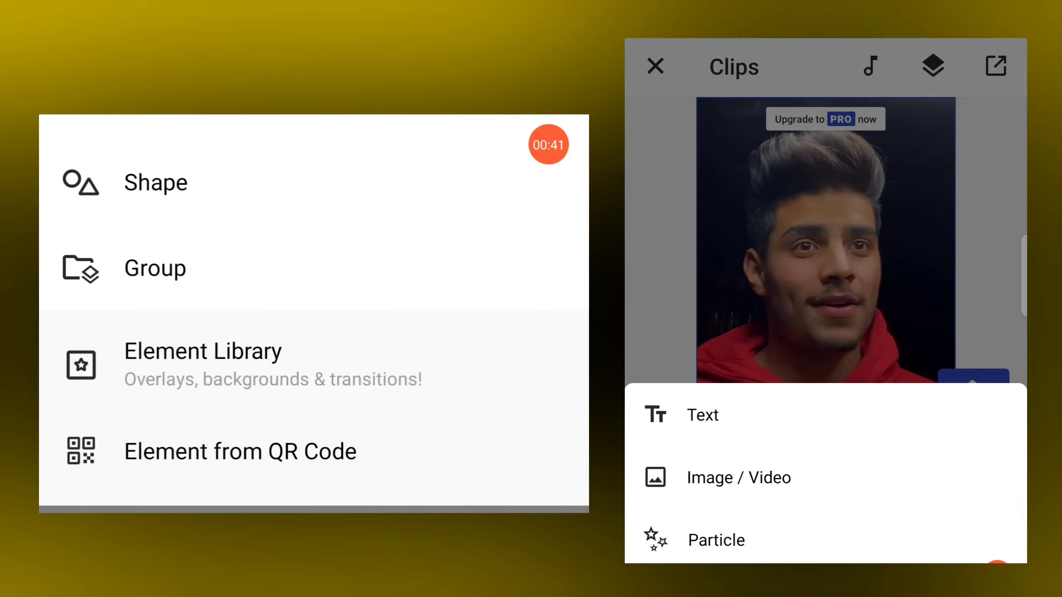
click(715, 477)
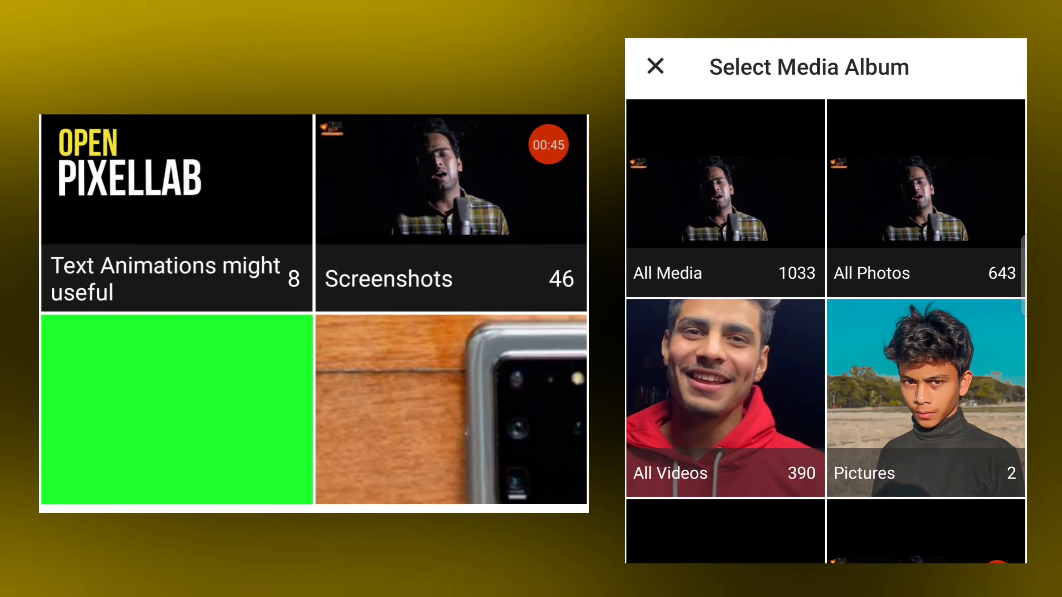
scroll(825, 334, down, 10)
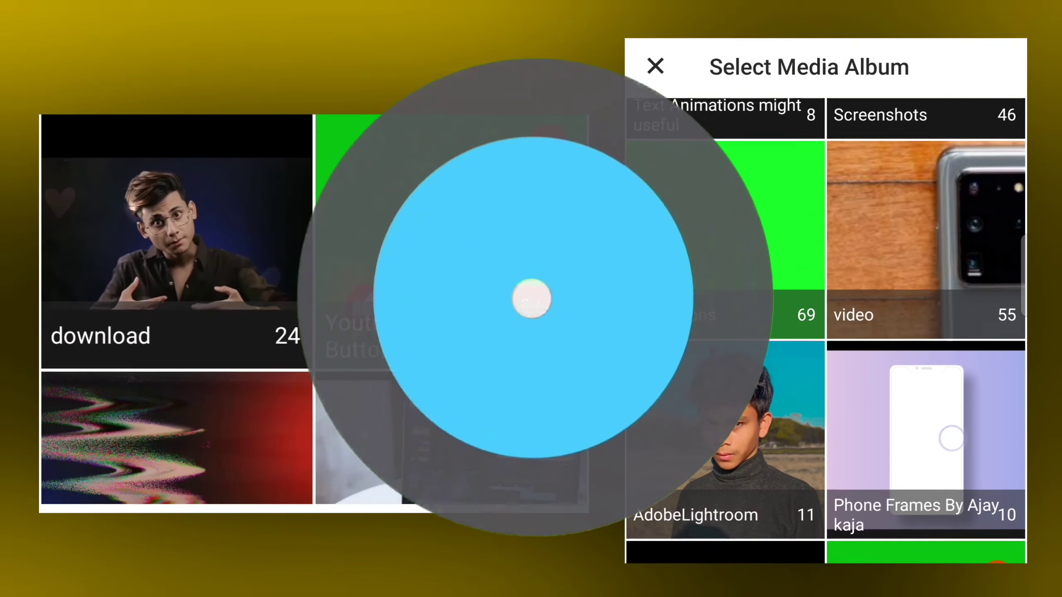
scroll(826, 335, down, 5)
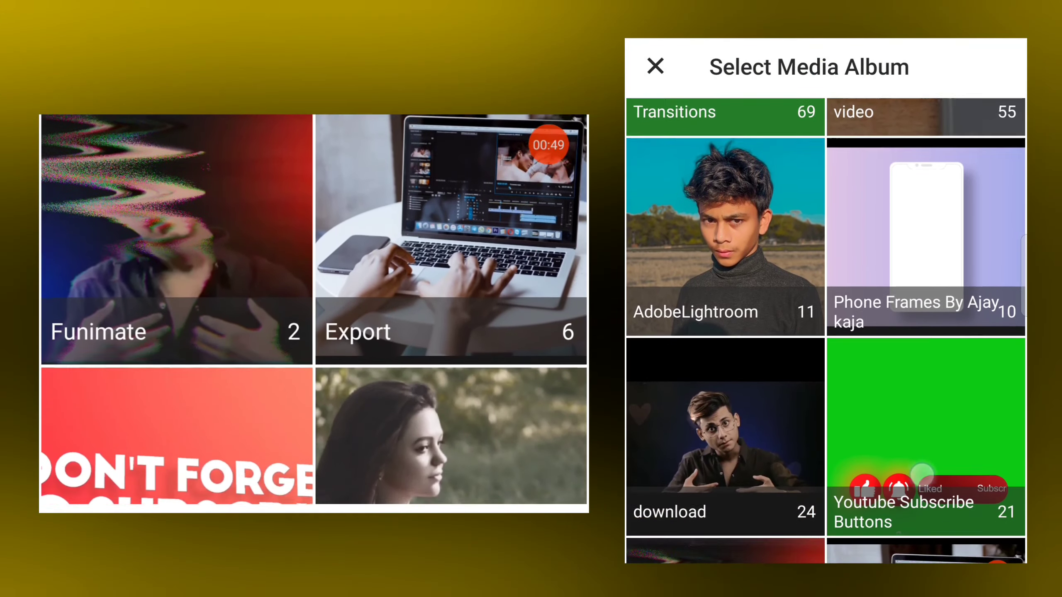
scroll(825, 335, down, 4)
scroll(826, 335, down, 4)
click(931, 488)
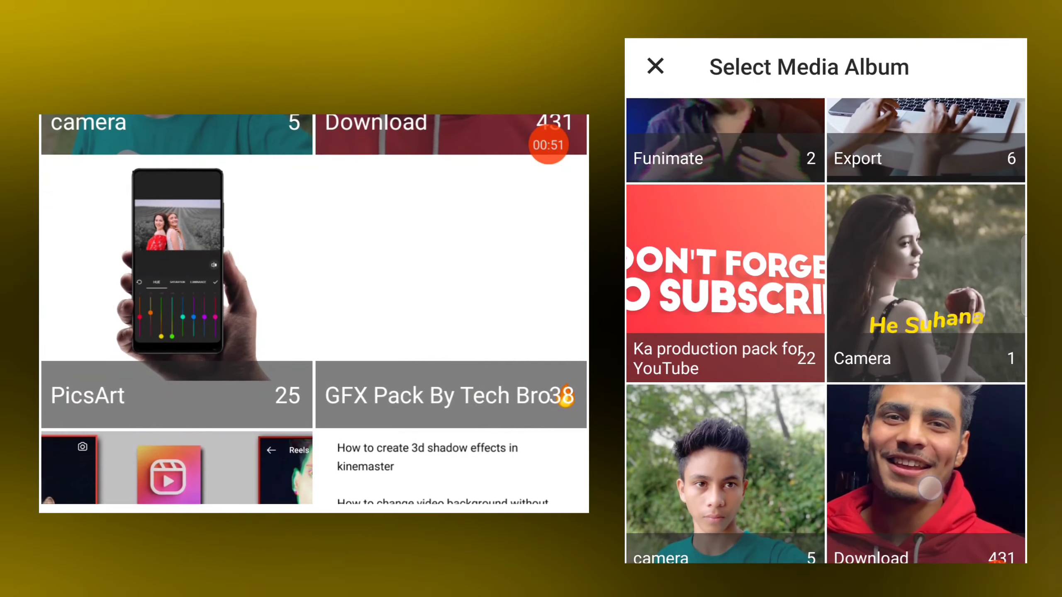
scroll(826, 335, down, 5)
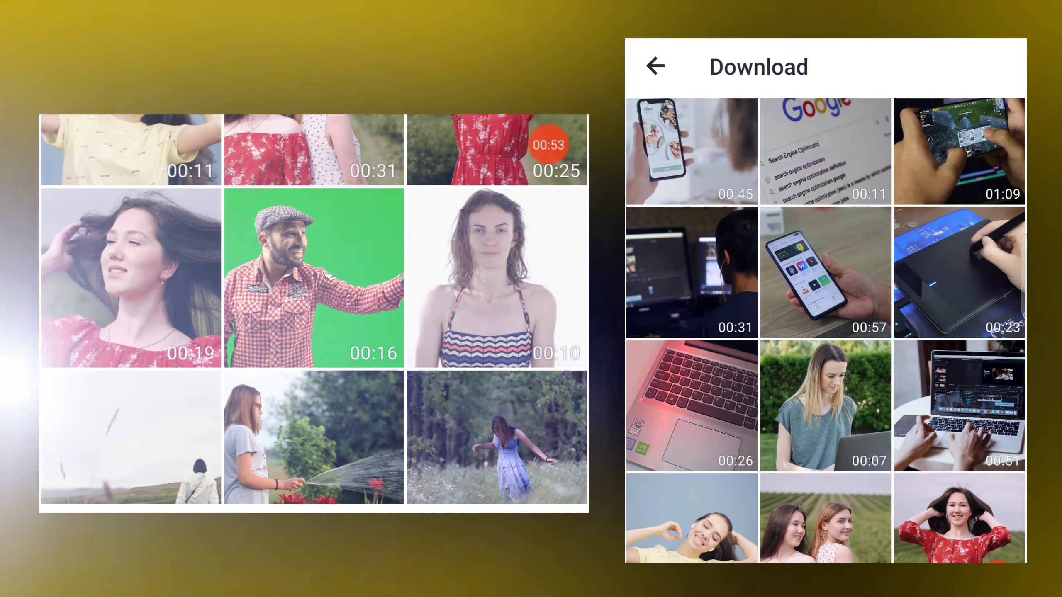
scroll(825, 335, down, 5)
scroll(826, 334, down, 5)
scroll(826, 335, down, 3)
- Add the 00:15 red-blue gradient clip as a layer and stretch it to fill the portrait frame
click(684, 500)
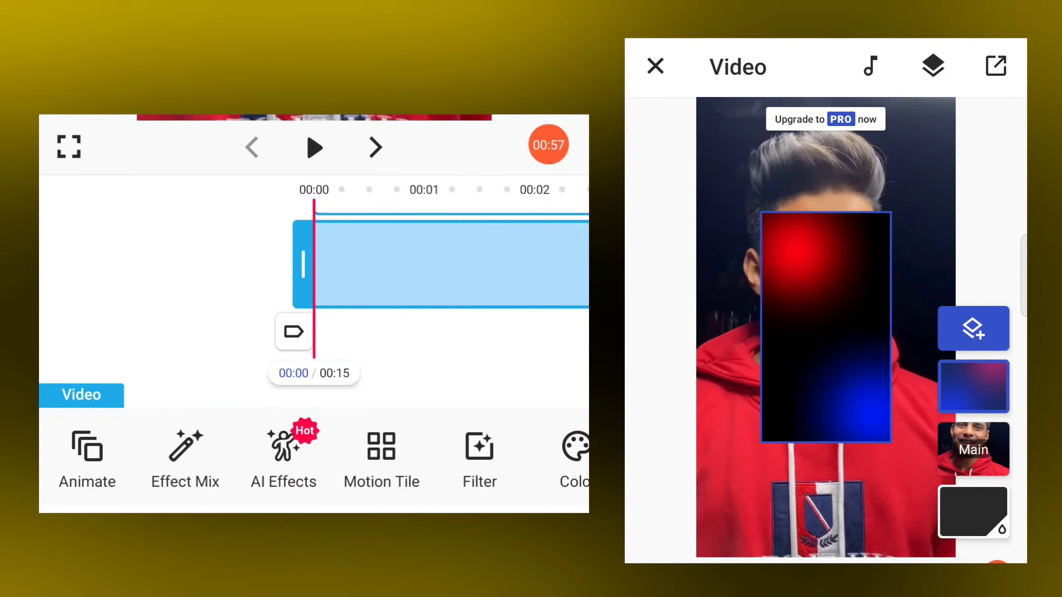
drag(872, 440, 928, 521)
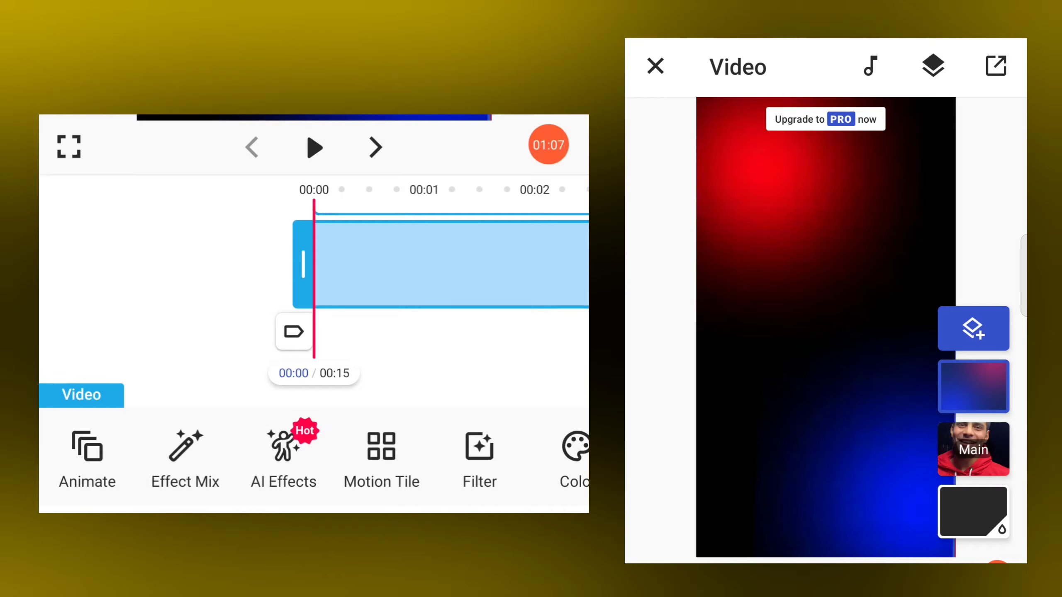
drag(511, 449, 245, 450)
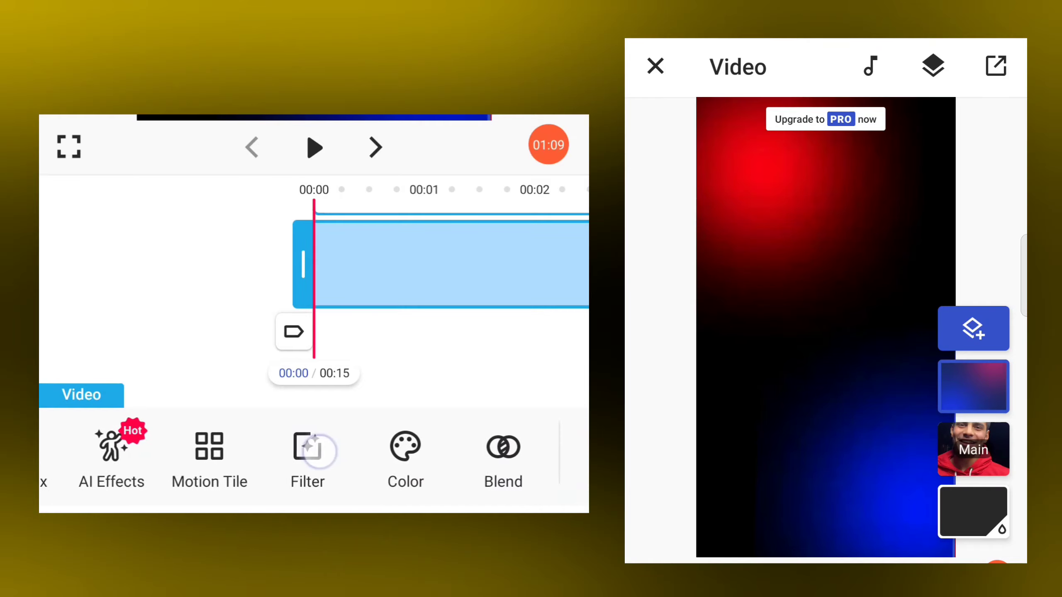
mouse_move(439, 471)
mouse_down()
mouse_move(354, 472)
mouse_move(371, 447)
mouse_up()
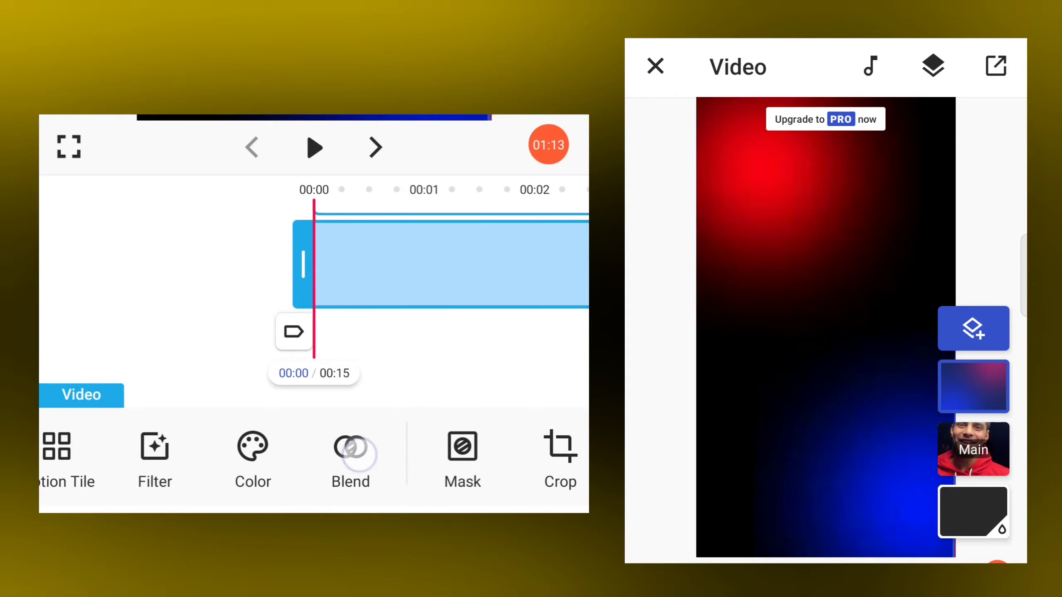
- Set the gradient layer's blend mode to Screen with opacity 64
click(359, 454)
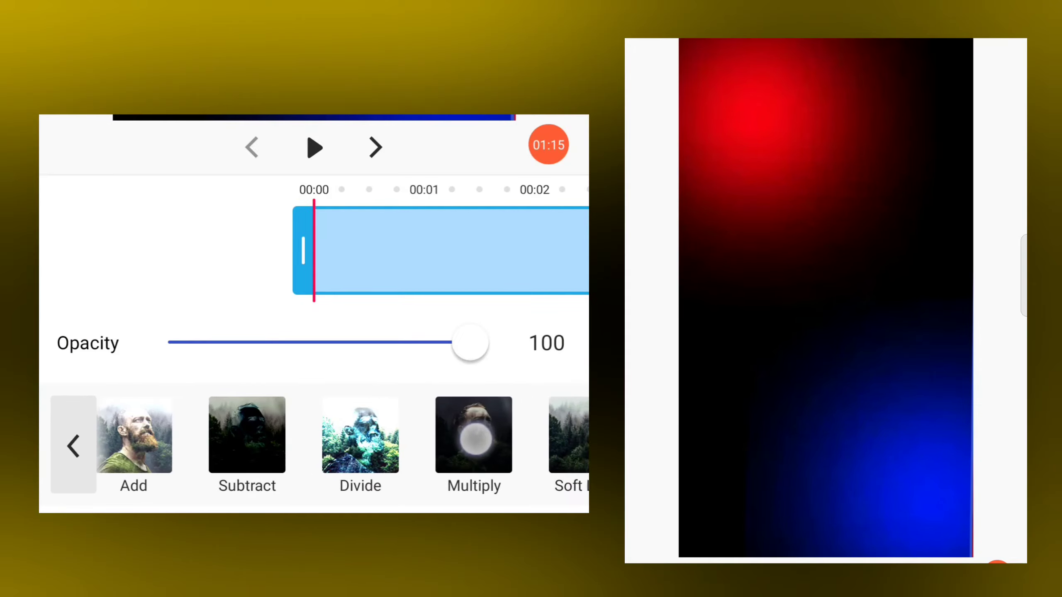
drag(418, 435, 100, 435)
drag(477, 477, 344, 482)
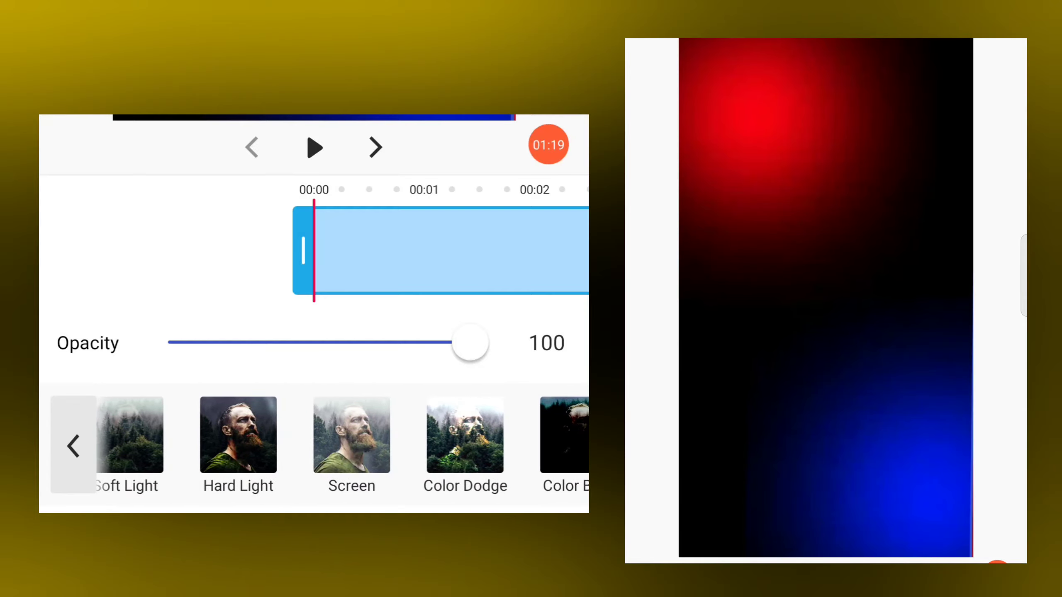
click(352, 435)
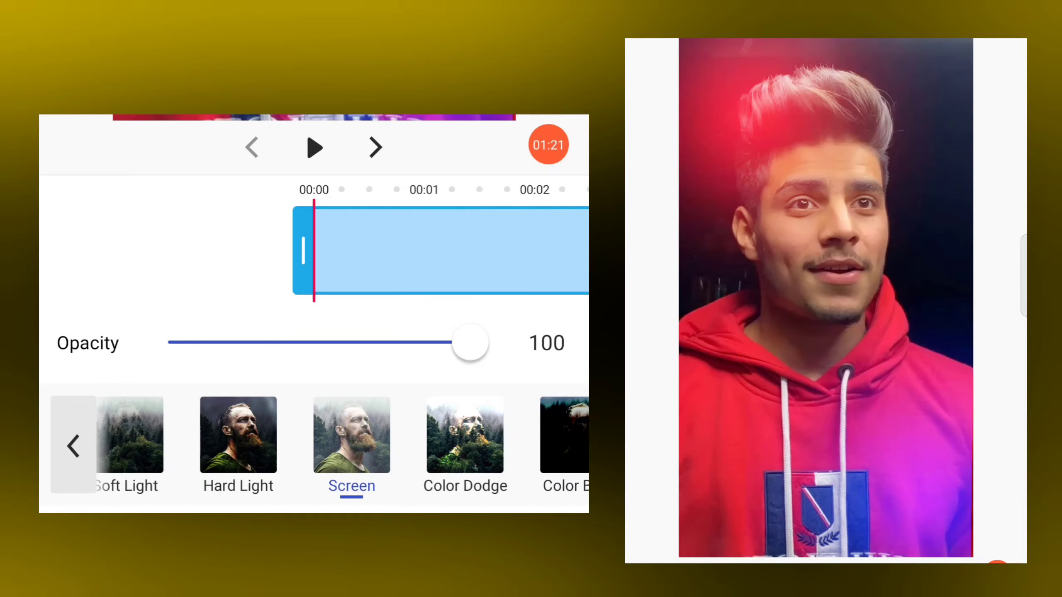
mouse_move(471, 343)
mouse_down()
mouse_move(362, 360)
mouse_move(380, 345)
mouse_move(364, 343)
mouse_up()
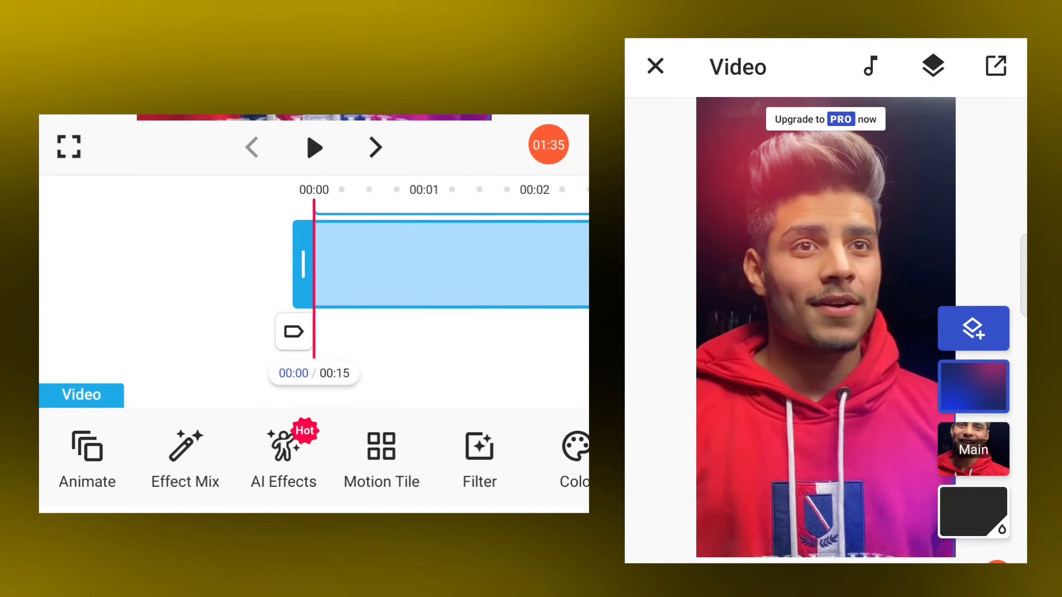
drag(359, 442, 359, 443)
- Open AI Effects, browse past the Seasonal and Border effects, and show the Scene category
click(303, 453)
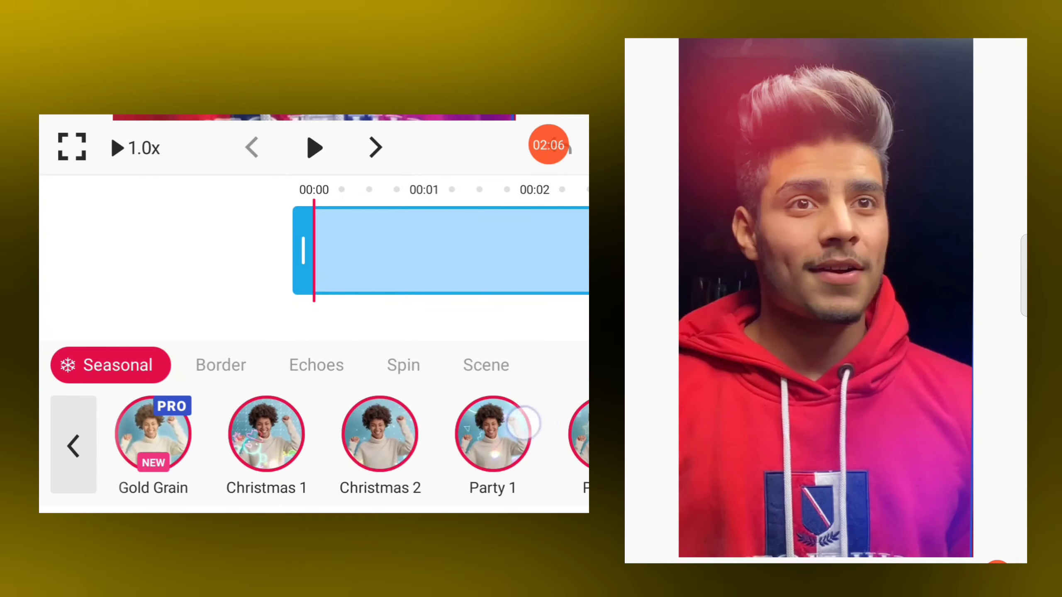
drag(522, 424, 282, 434)
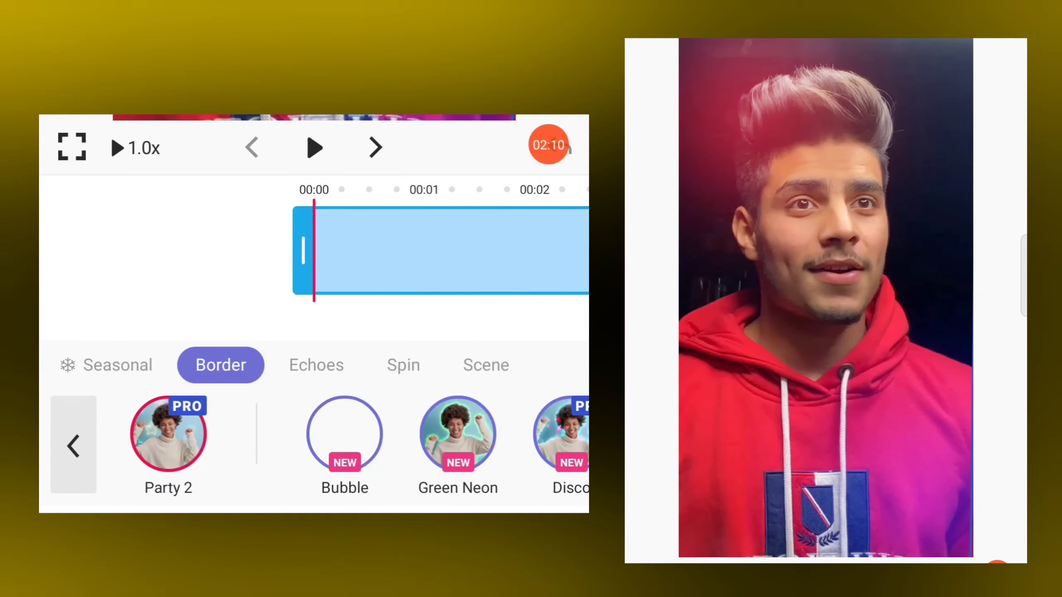
drag(459, 435, 364, 435)
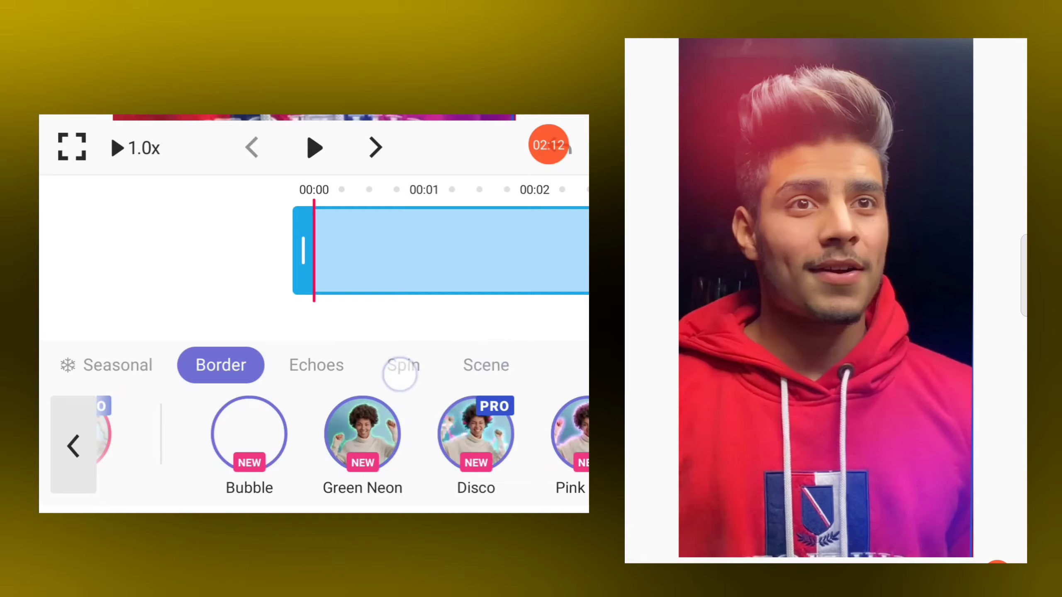
click(486, 364)
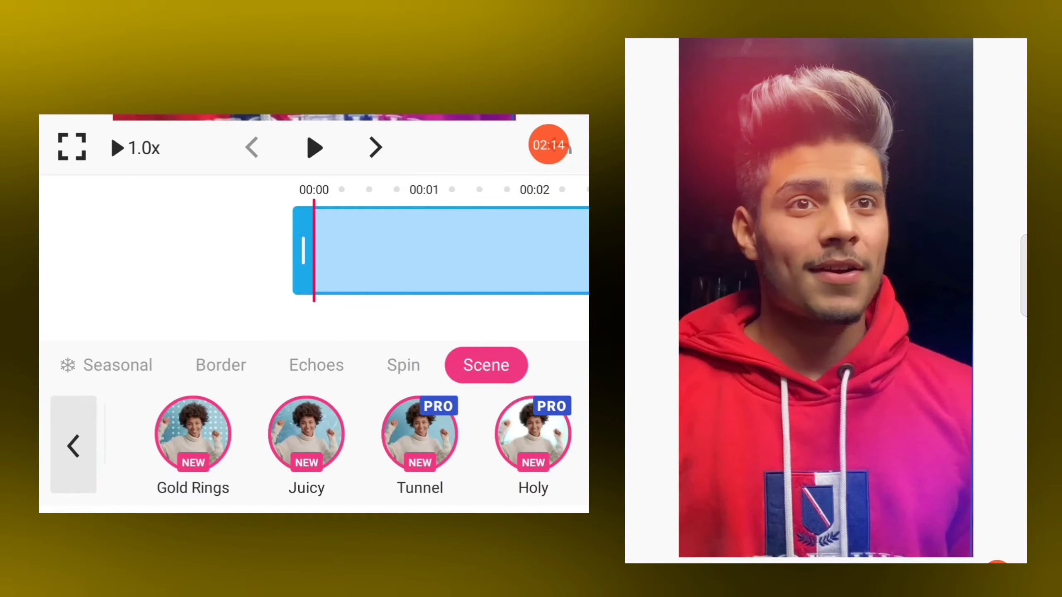
- Paint the Gold Rings scene effect onto the clip while it plays
drag(424, 438, 450, 441)
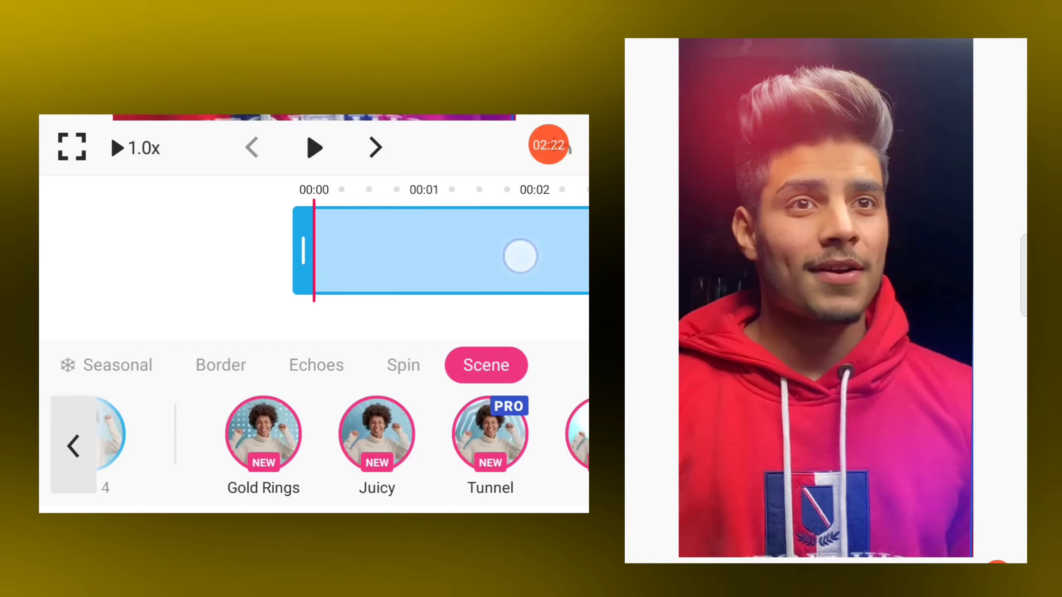
mouse_move(520, 256)
mouse_down()
mouse_move(326, 309)
mouse_move(282, 338)
mouse_up()
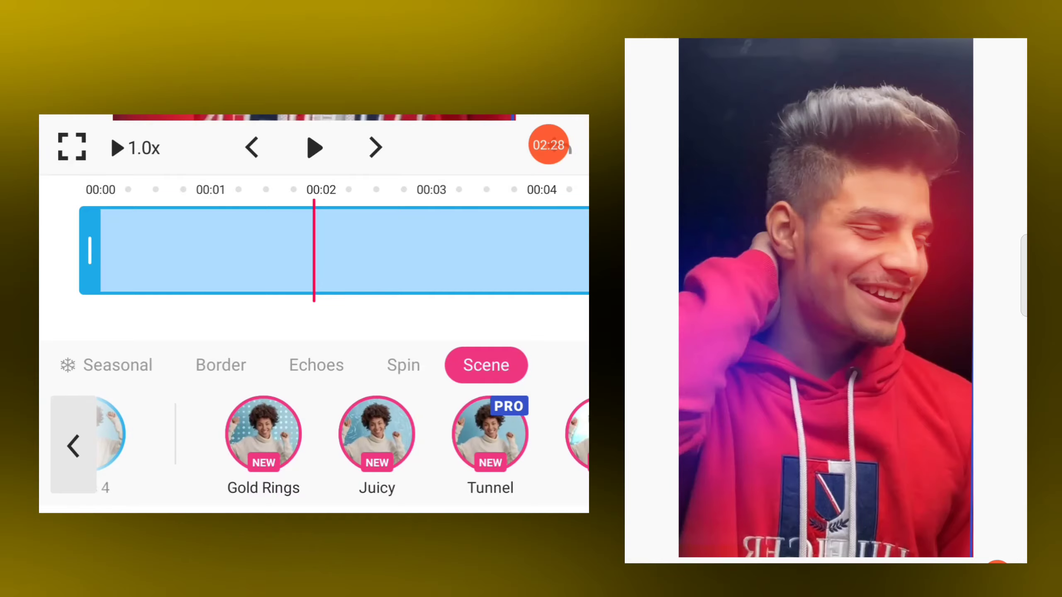
drag(276, 433, 276, 435)
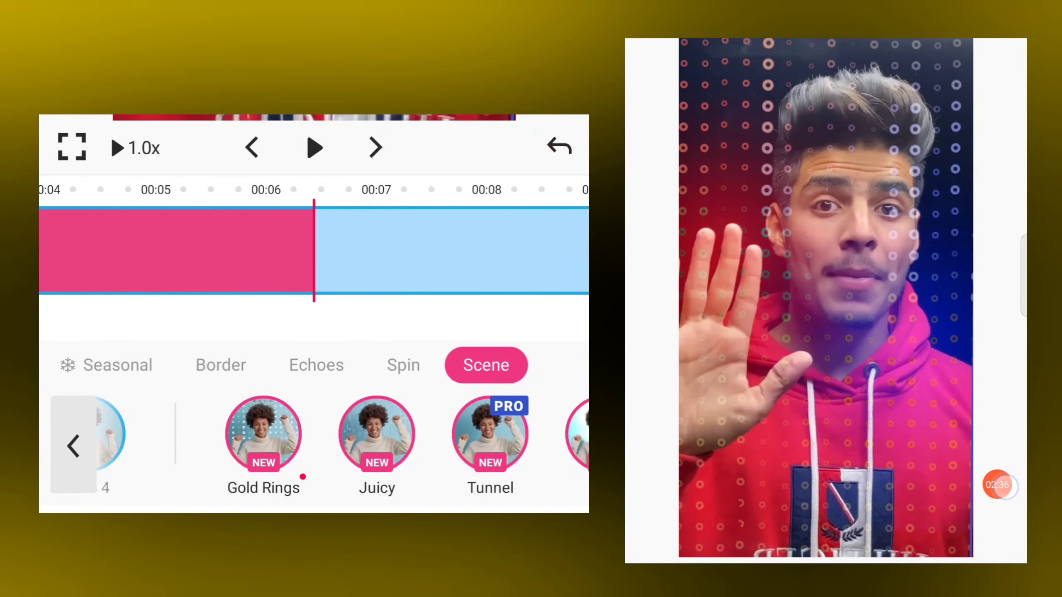
- Replay the clip from the start to check Gold Rings, then undo it
drag(382, 254, 528, 226)
click(314, 147)
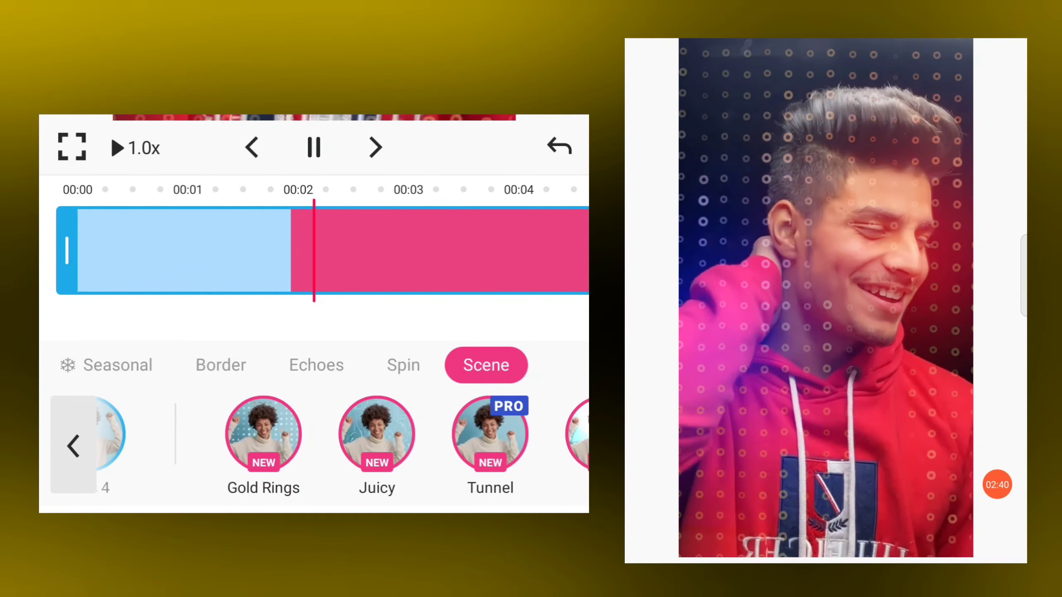
click(314, 148)
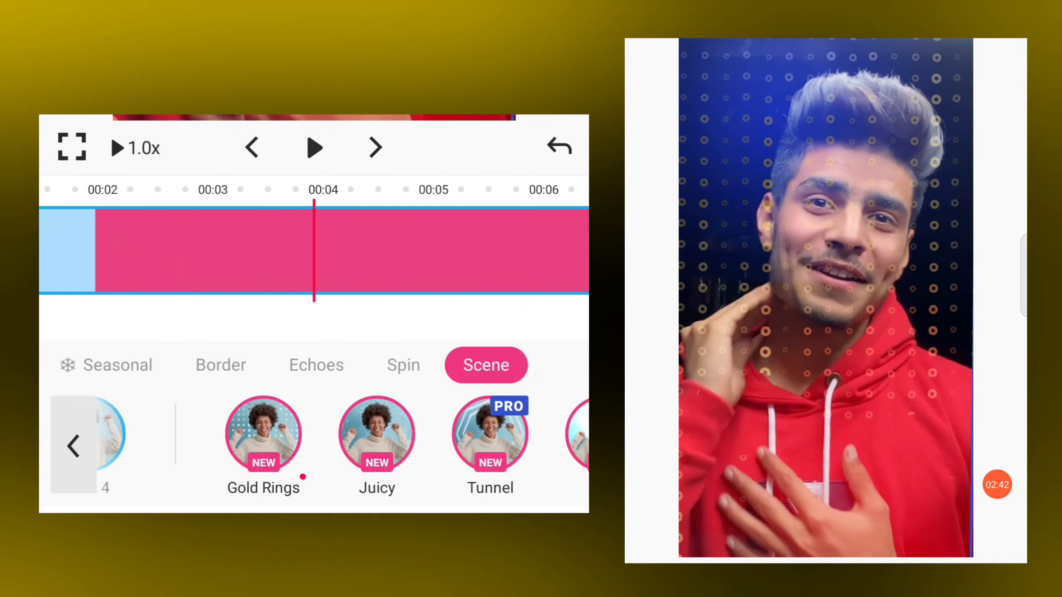
click(559, 146)
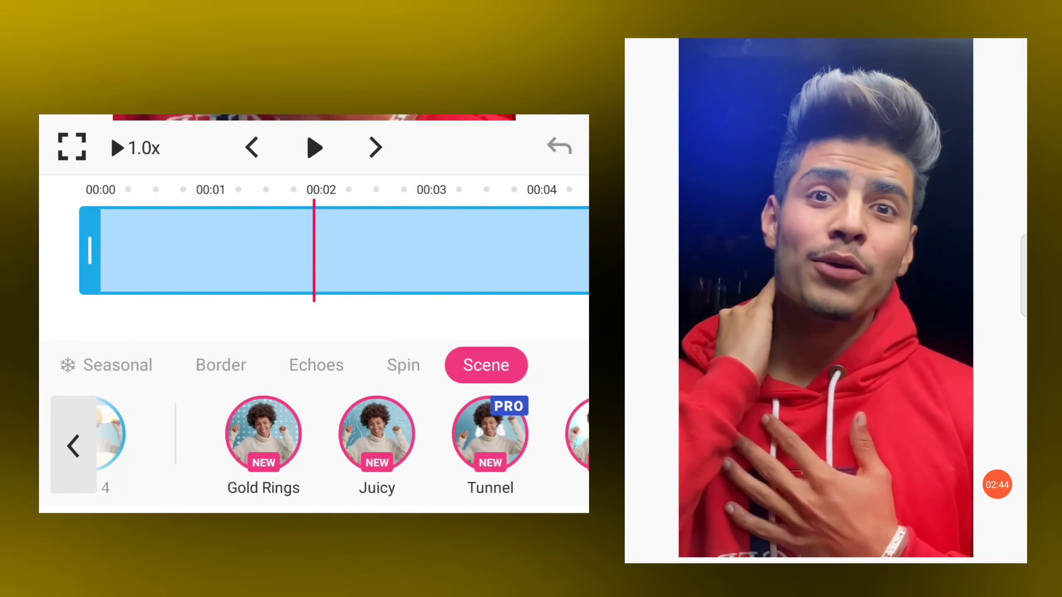
- Rewind to the clip start and hold the Tunnel scene effect over several seconds
drag(435, 448, 407, 447)
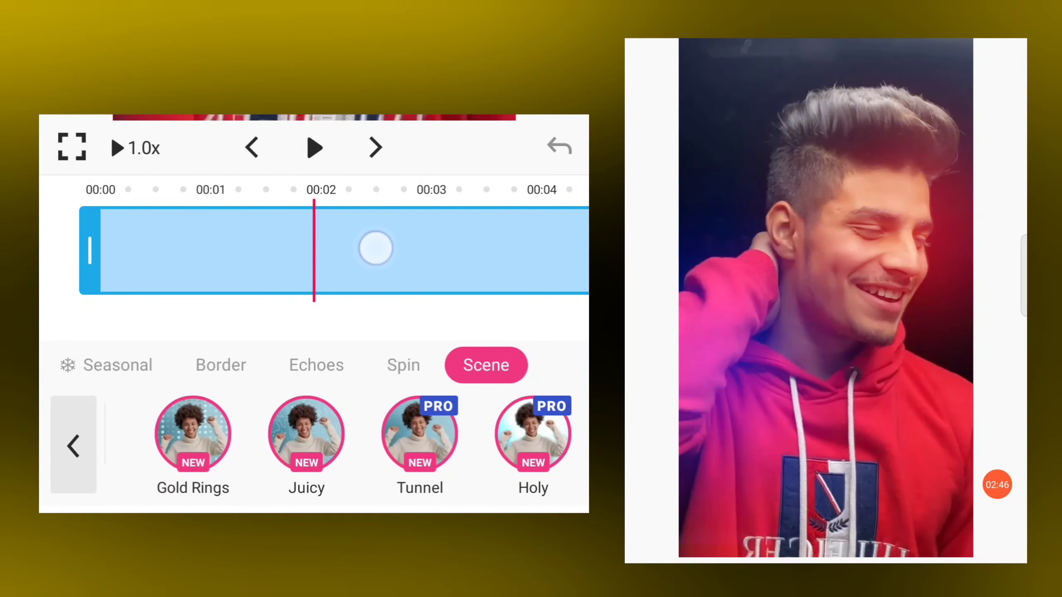
drag(376, 248, 459, 258)
drag(435, 435, 435, 435)
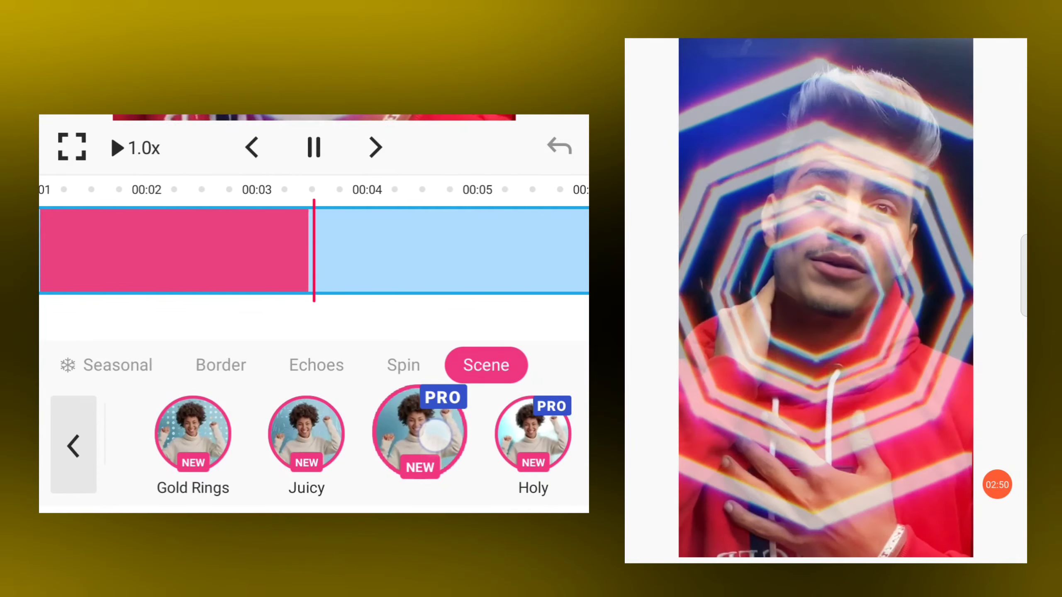
drag(435, 435, 435, 435)
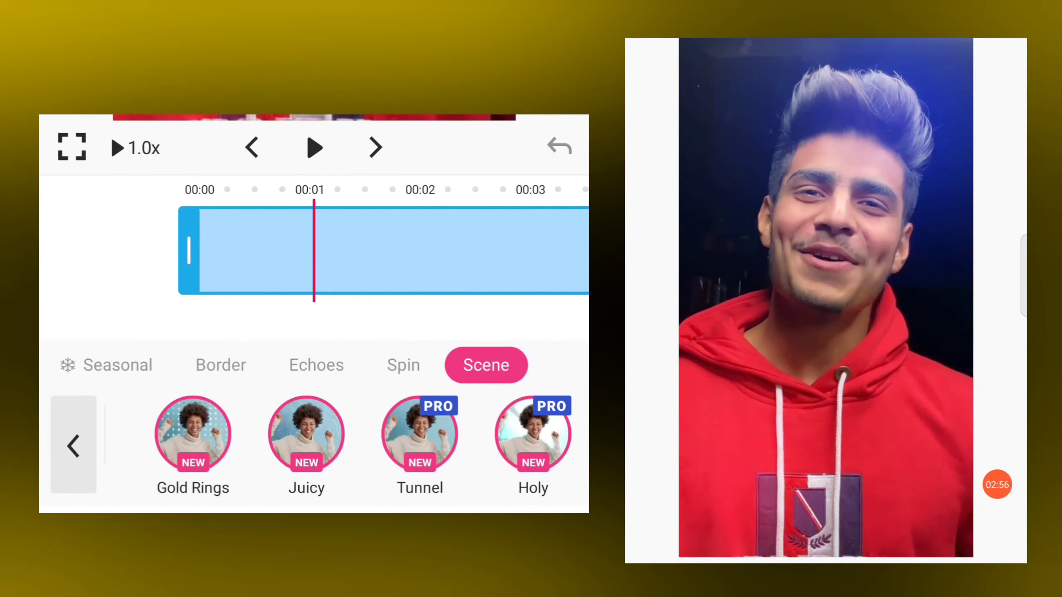
- Paint the Juicy scene effect across roughly the clip's first one to five seconds
drag(326, 443, 325, 443)
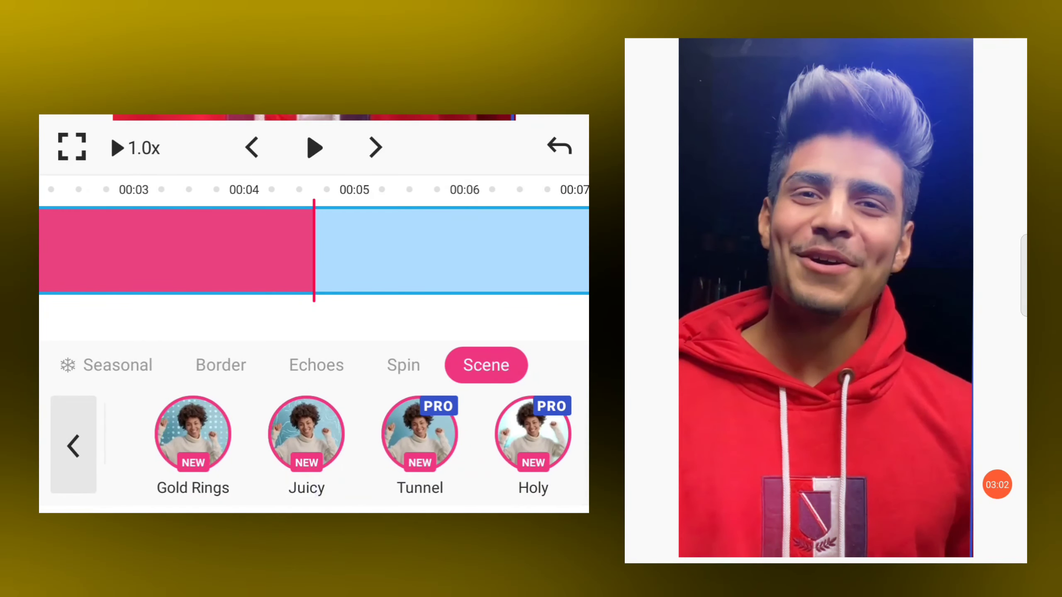
drag(209, 435, 523, 435)
click(419, 365)
- Swap Christmas 1 for the Party 1 seasonal effect, then apply Holy from 00:00
click(111, 365)
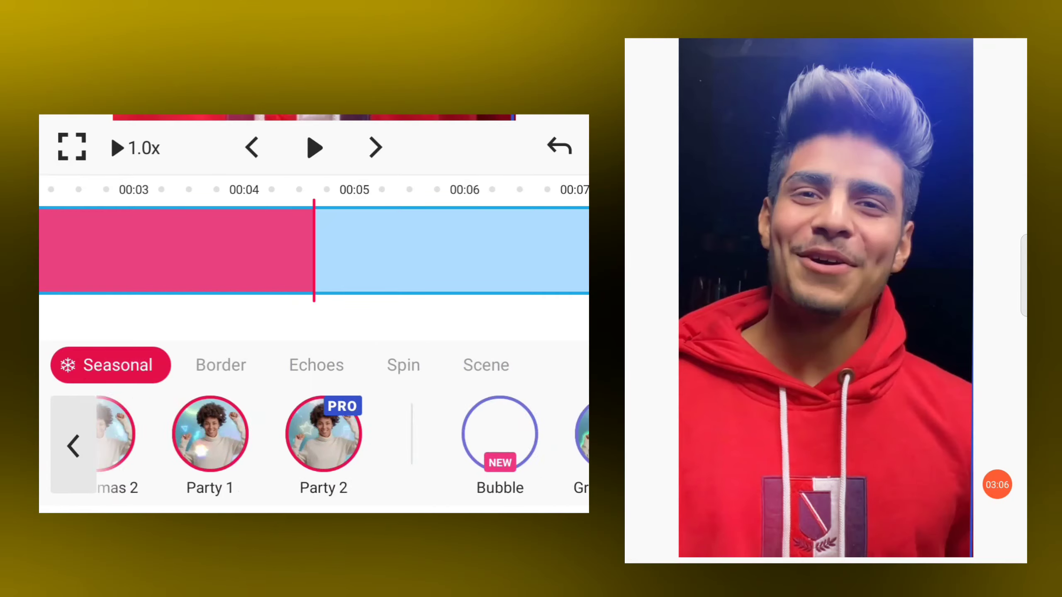
drag(274, 427, 266, 432)
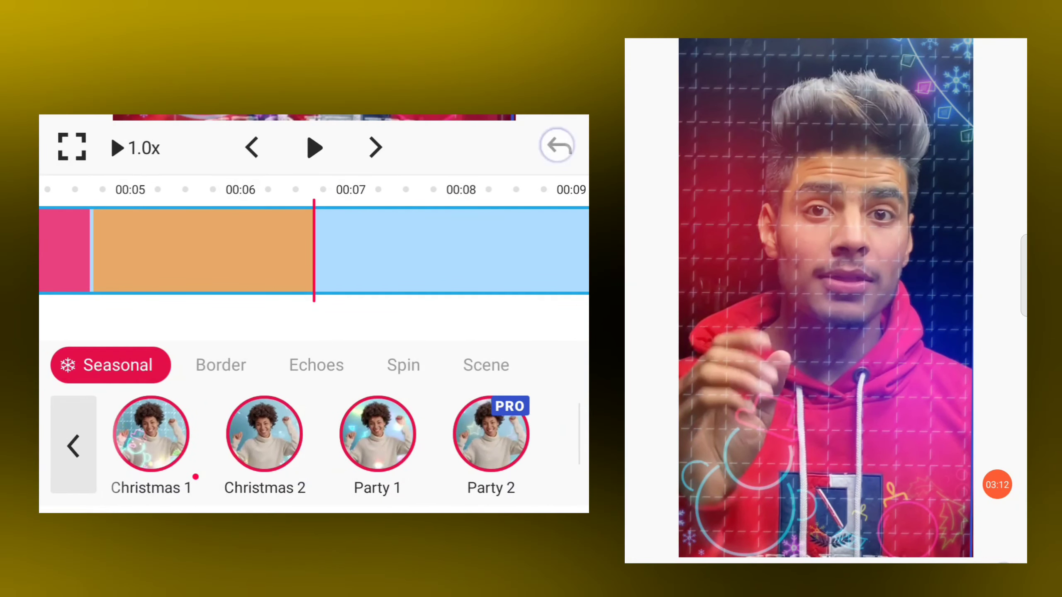
click(557, 145)
drag(377, 433, 377, 432)
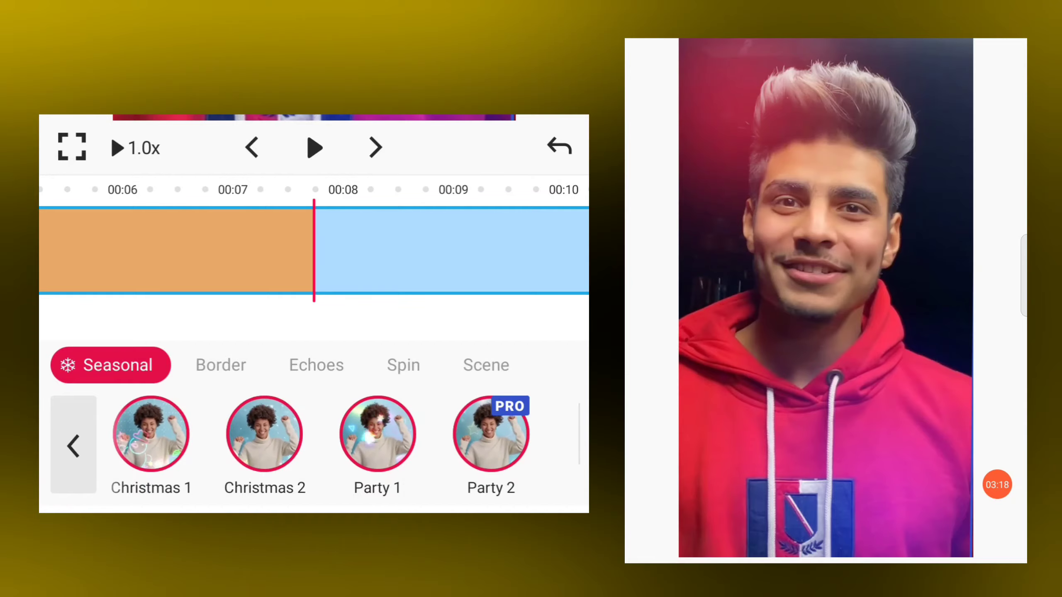
drag(460, 444, 391, 451)
drag(525, 447, 525, 447)
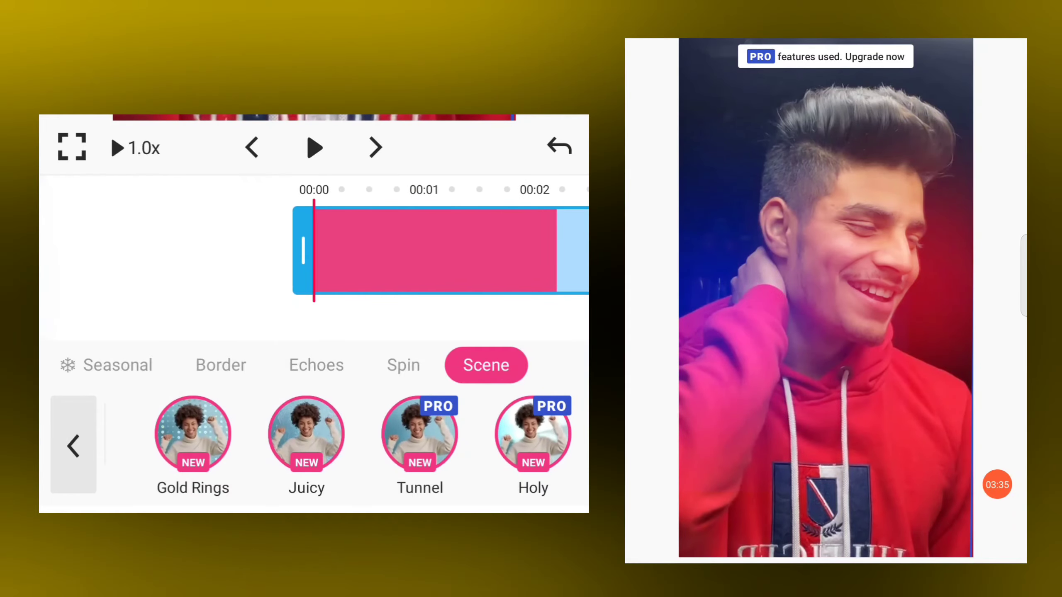
- Undo Holy and apply Tunnel for about three seconds from the clip start
click(558, 147)
drag(422, 436, 422, 436)
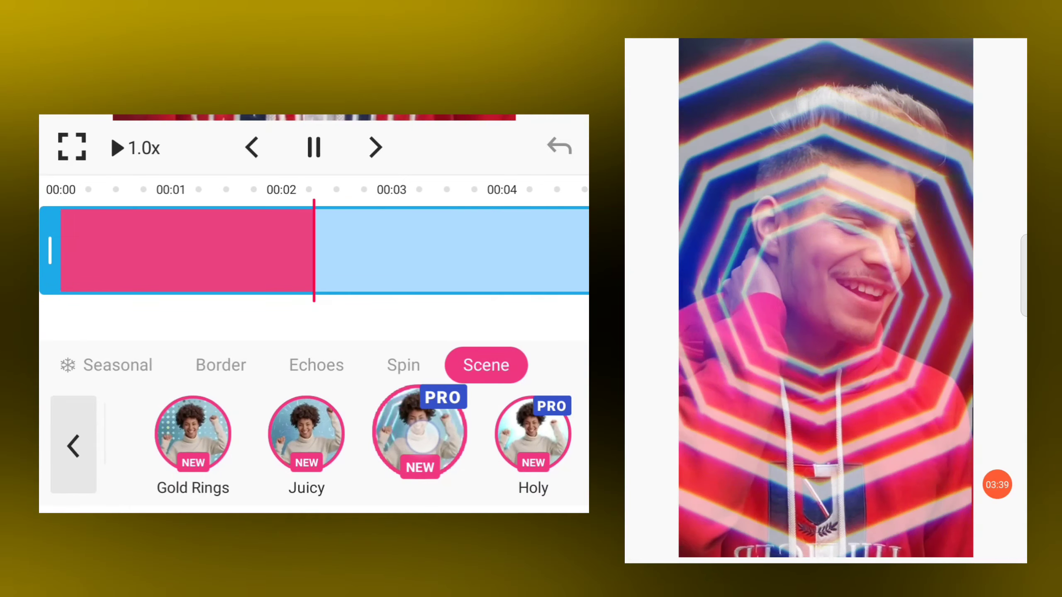
drag(423, 436, 422, 436)
- Try the Electric border effect, then undo both Electric and Tunnel
click(316, 365)
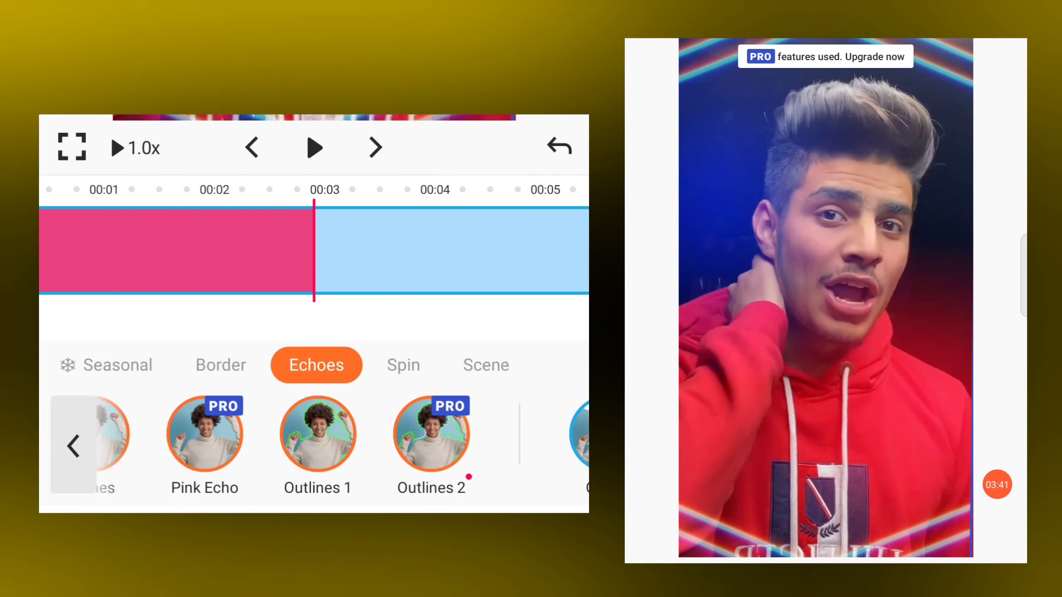
click(233, 370)
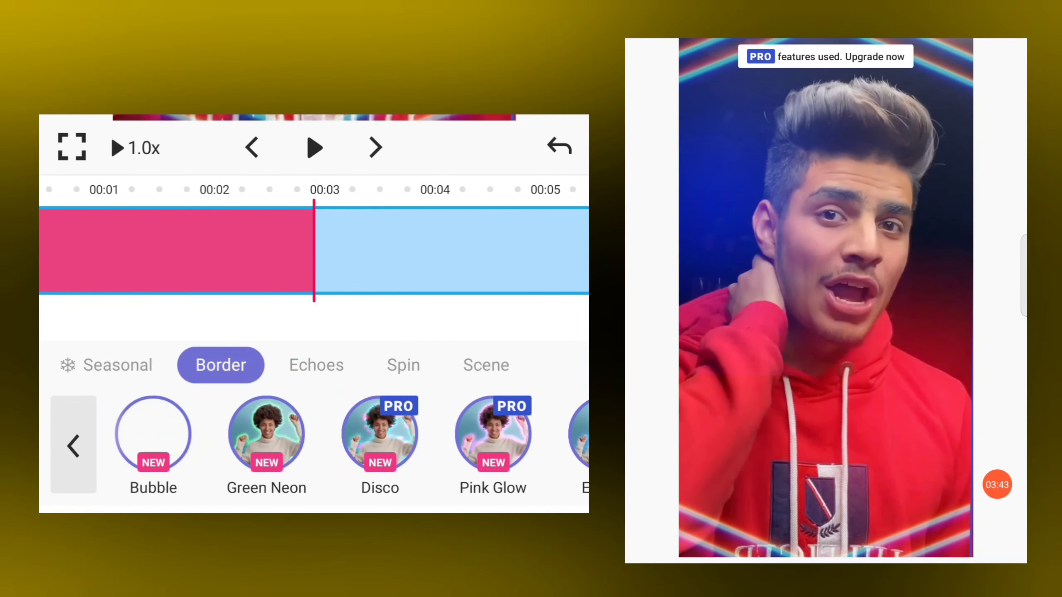
drag(426, 443, 234, 444)
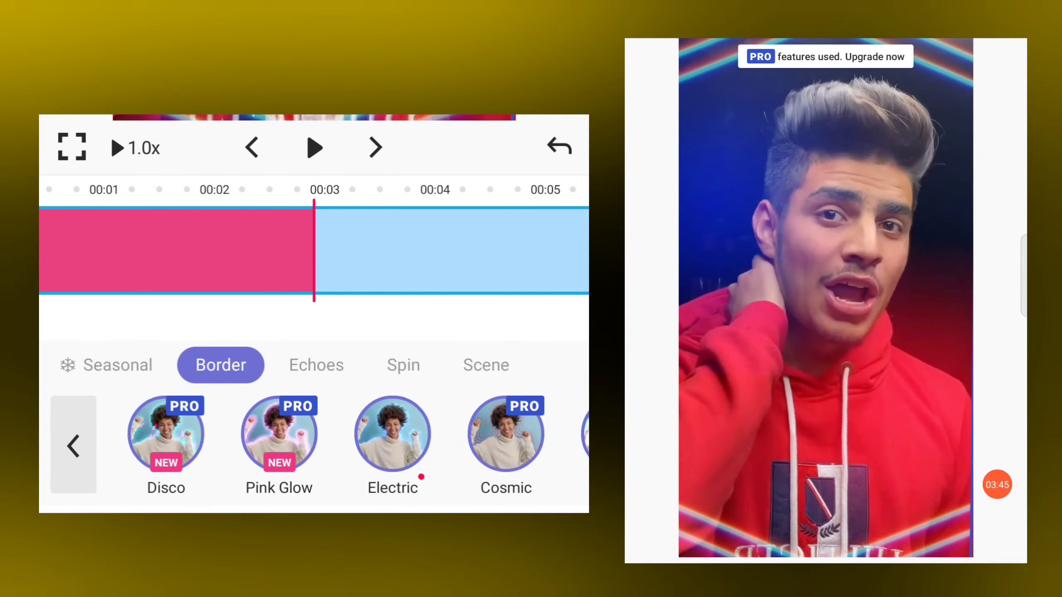
drag(407, 449, 409, 451)
click(559, 146)
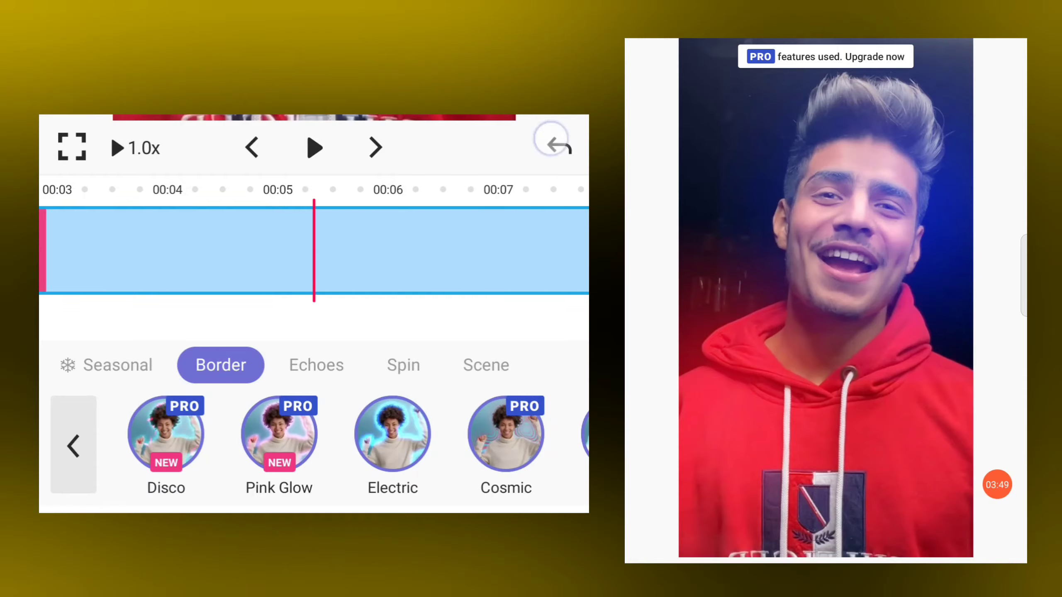
click(559, 147)
- Paint the Geometry border over the first two seconds and exit the AI effects editor
drag(460, 439, 209, 439)
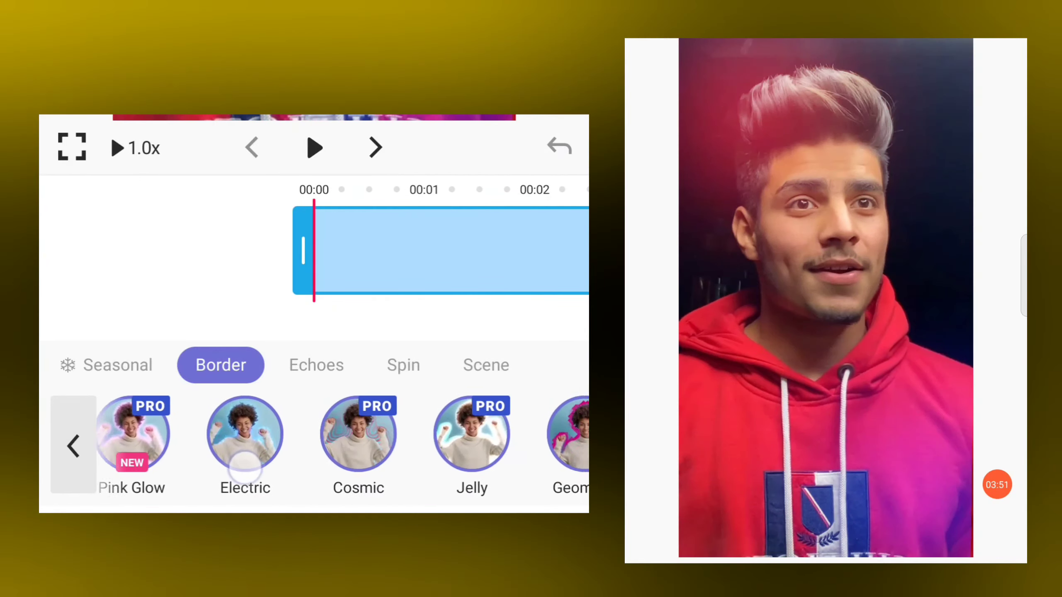
drag(426, 449, 426, 450)
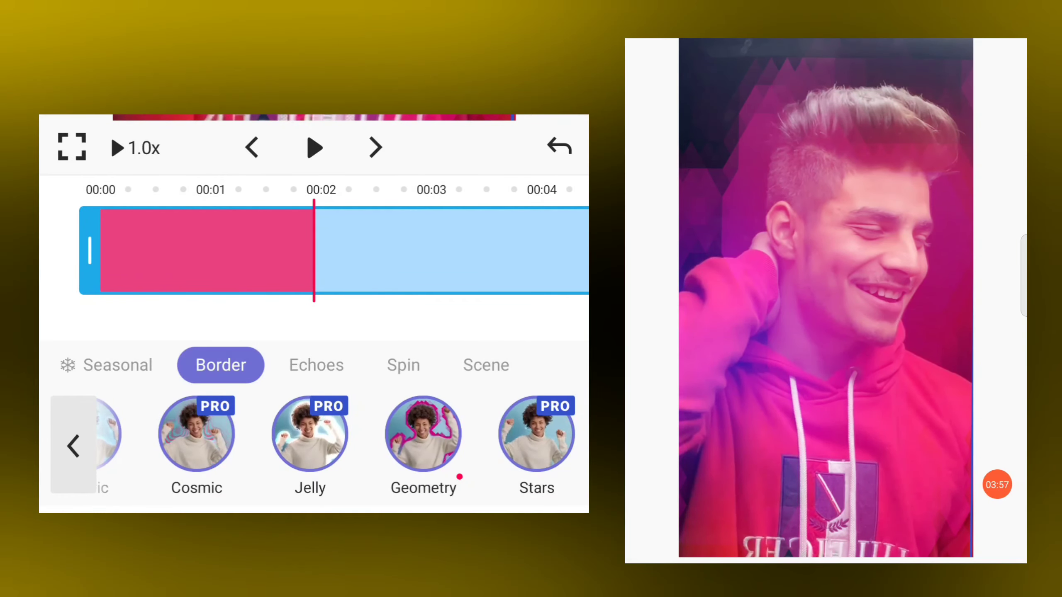
click(73, 445)
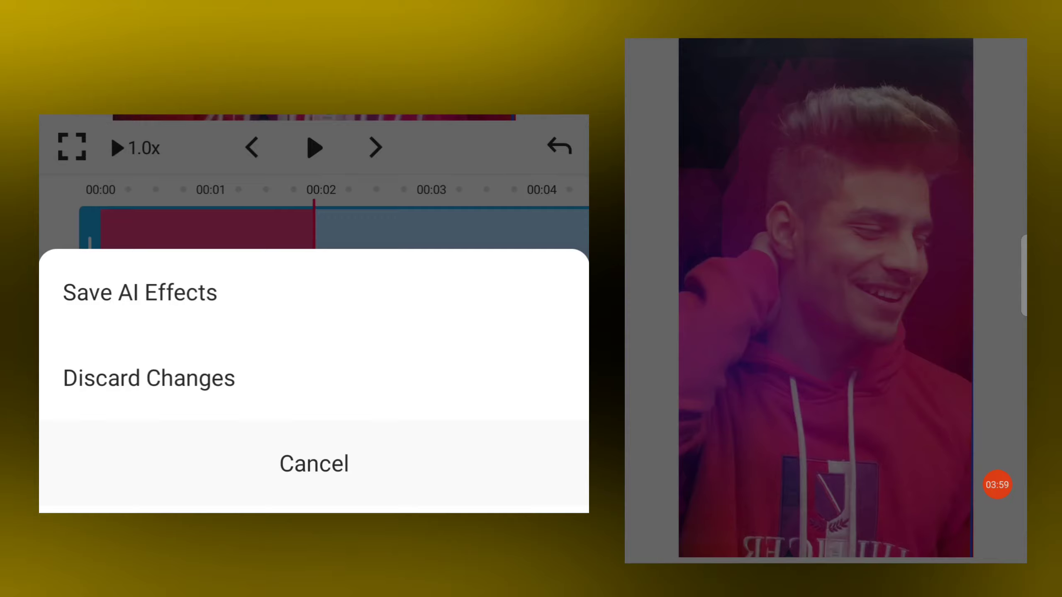
- Save the AI effects, replay the video from 00:00, and open the export options
click(141, 293)
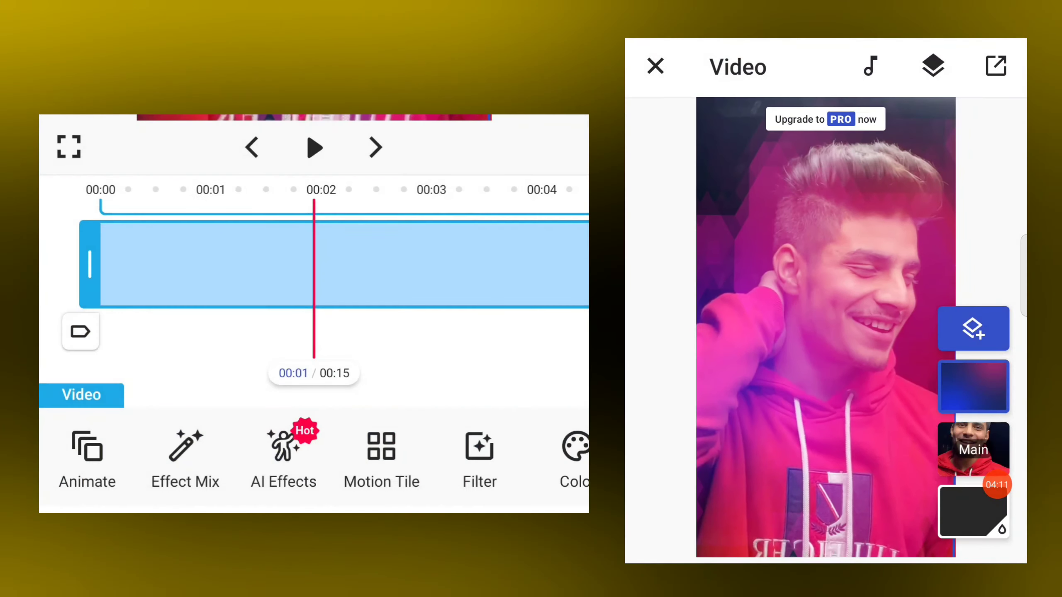
drag(327, 303, 539, 302)
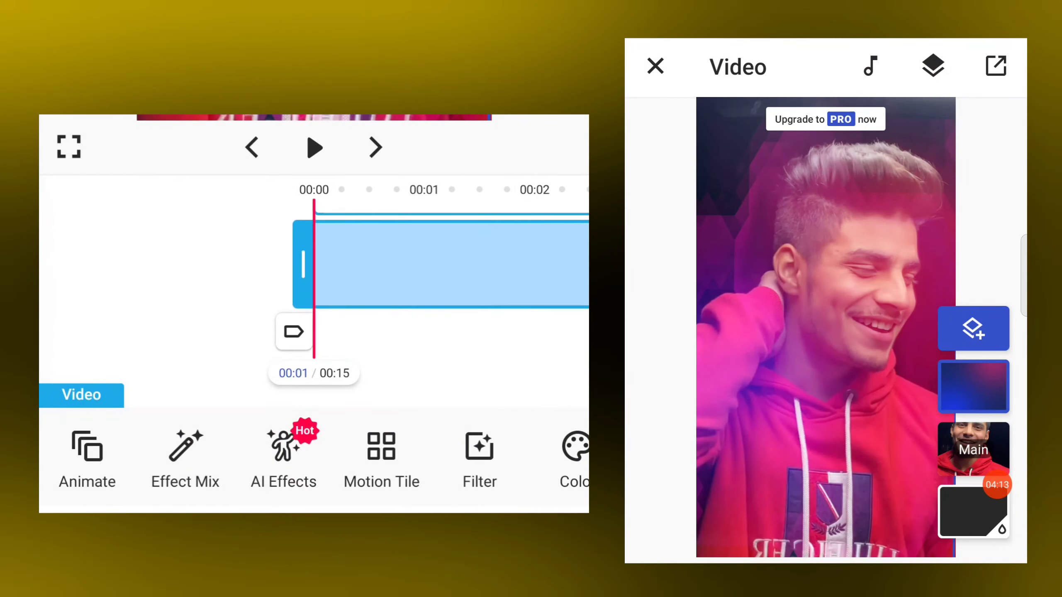
click(314, 148)
click(314, 148)
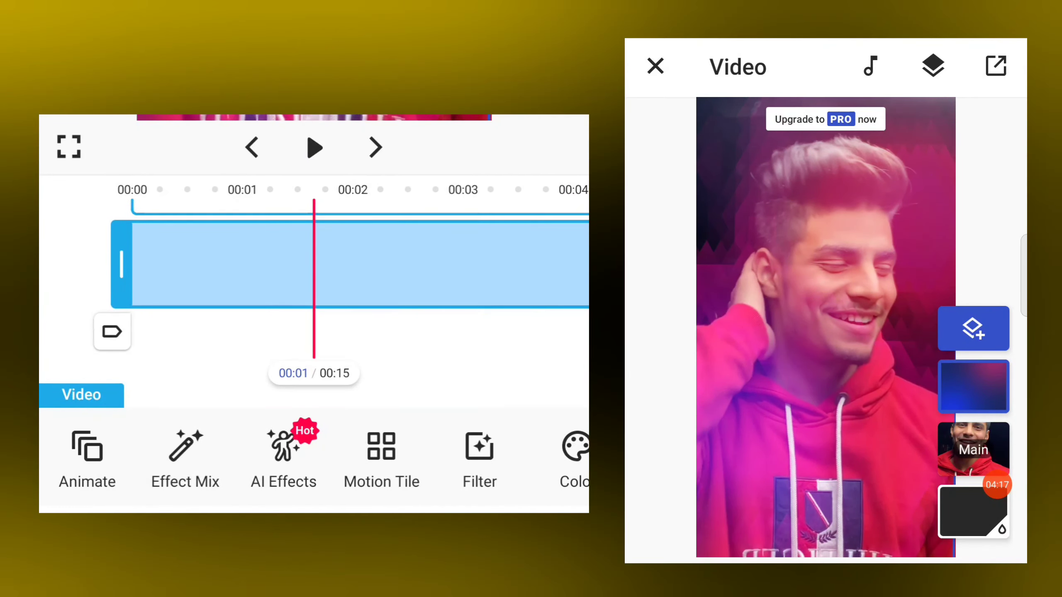
click(995, 65)
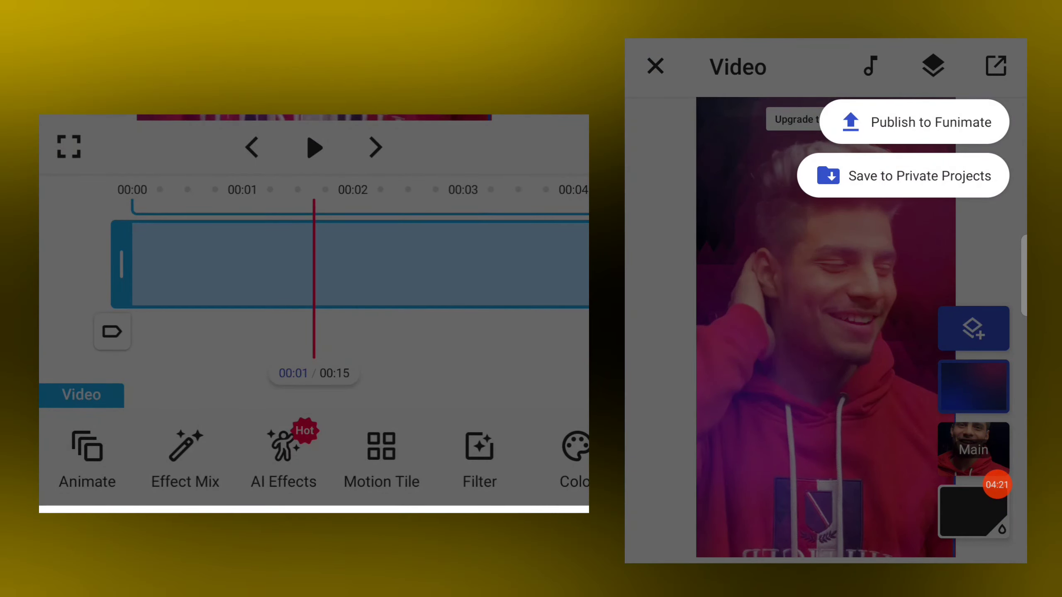
- Save the edited red-hoodie video to Private Projects
click(934, 181)
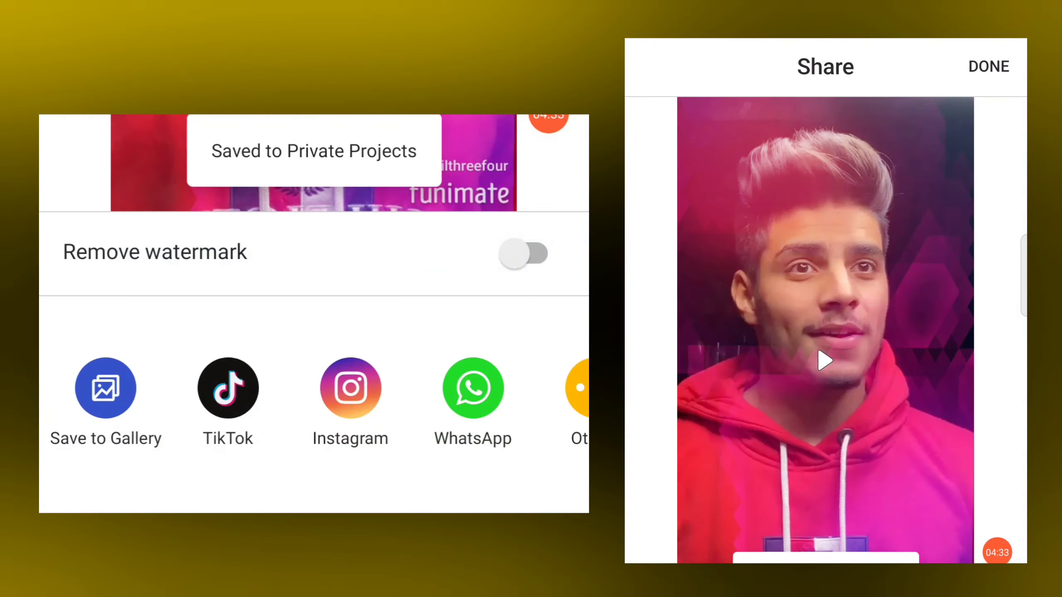
- Export the video to the phone's gallery from the Share screen
click(106, 387)
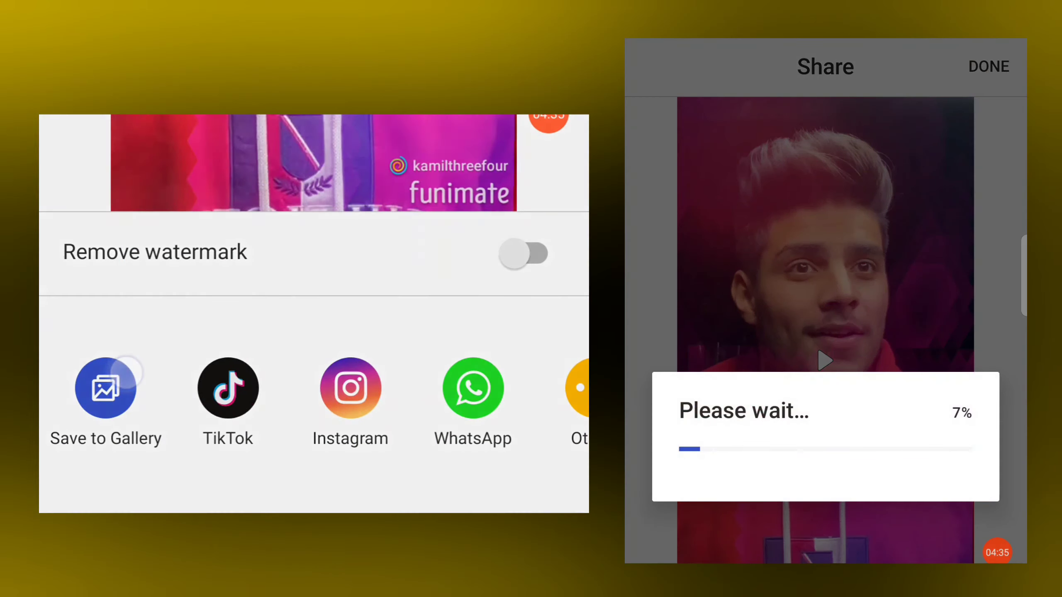